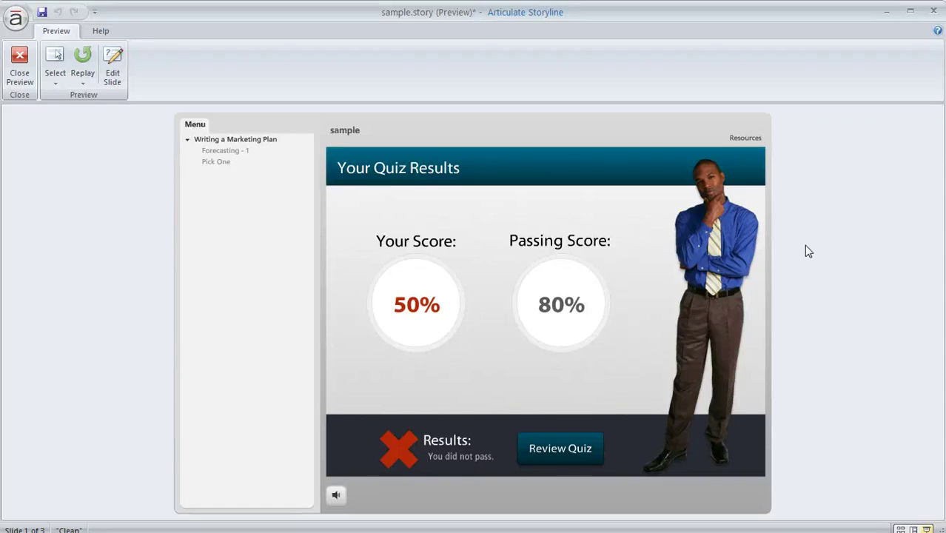
Step: Start the quiz review from the results slide and advance to the Pick One question, marked Correct
click(596, 459)
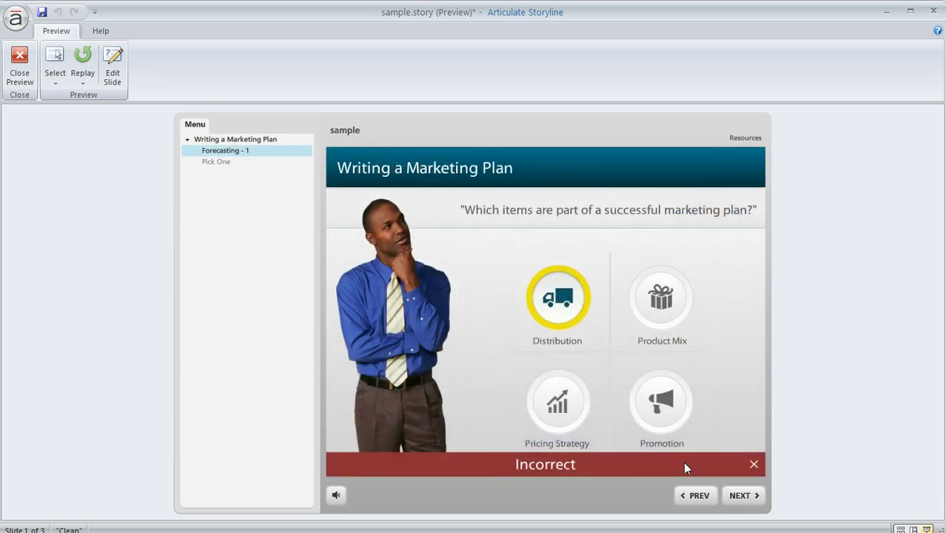
click(746, 495)
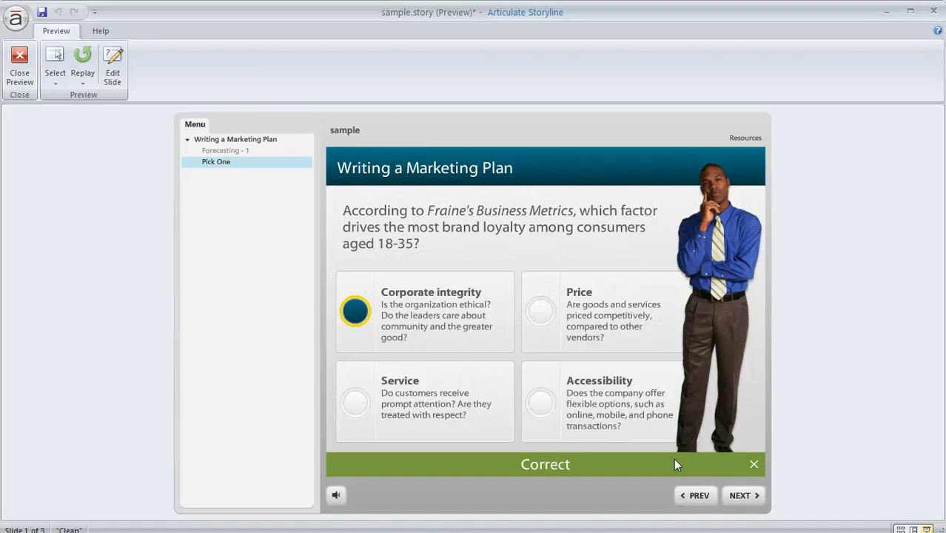
Step: Leave the preview and give the Forecasting Pick Many question post-quiz review feedback 'review text'
click(20, 63)
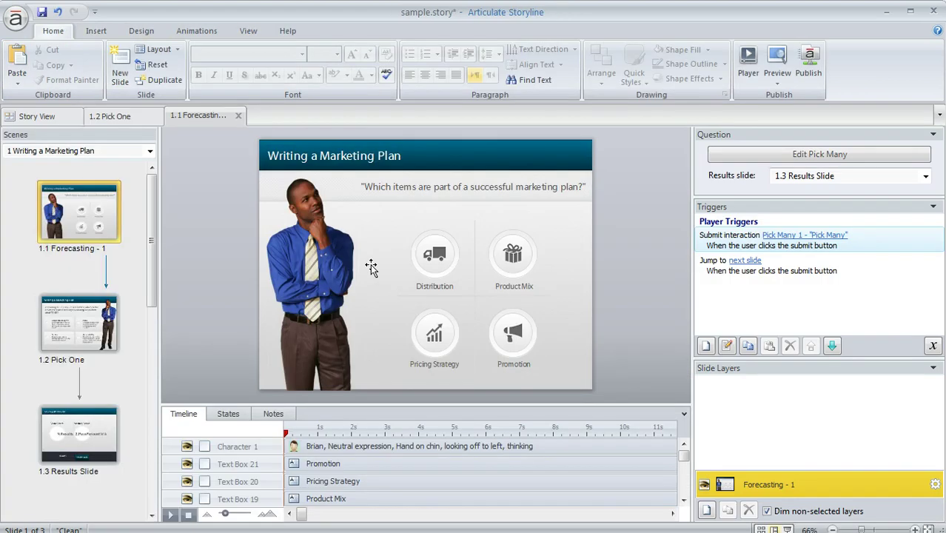
click(849, 160)
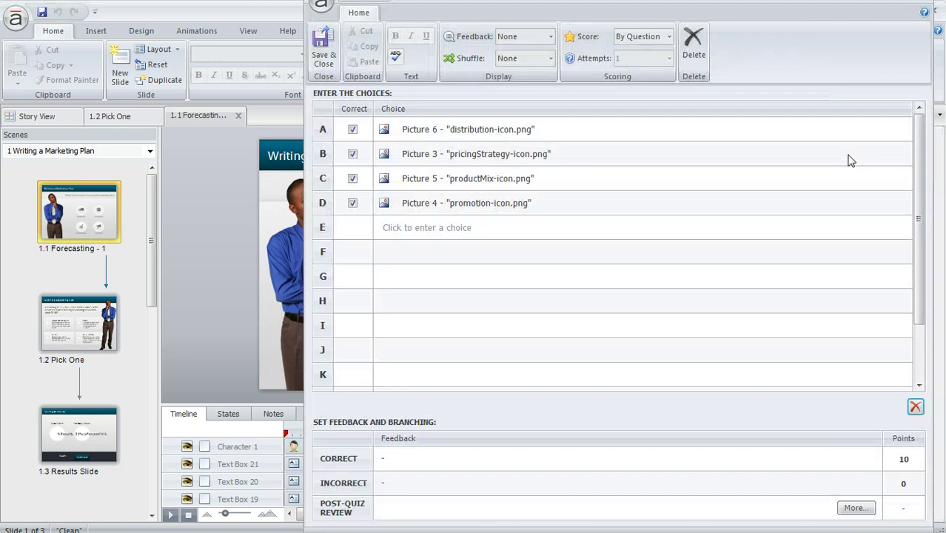
click(356, 511)
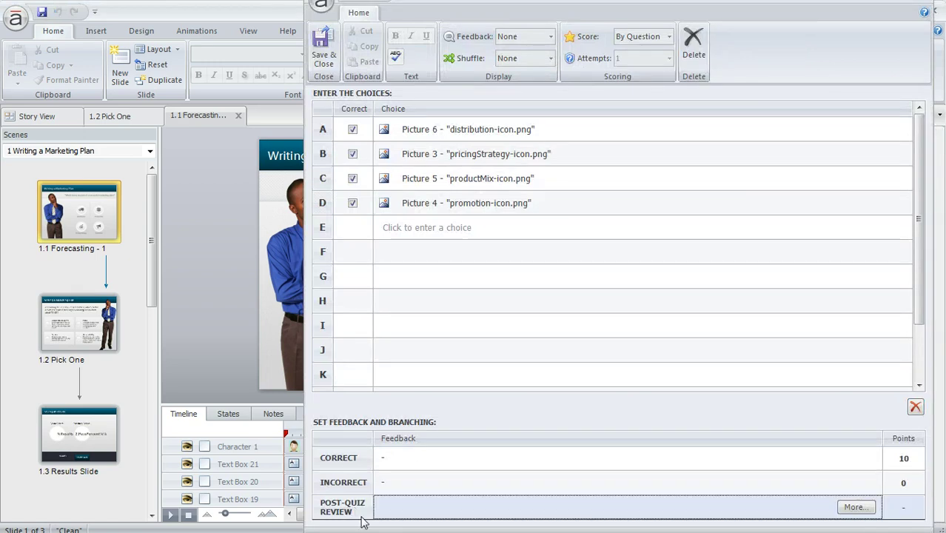
click(404, 504)
text(review text)
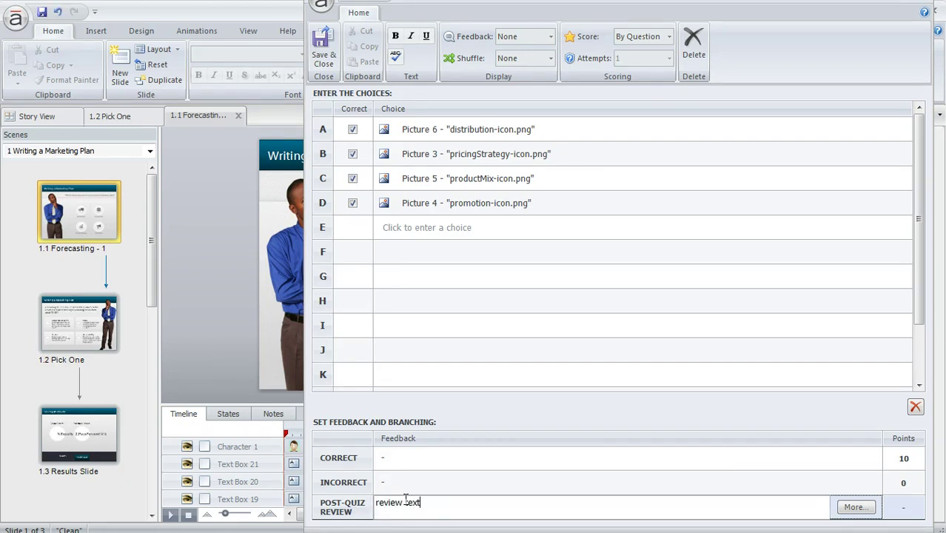
click(326, 42)
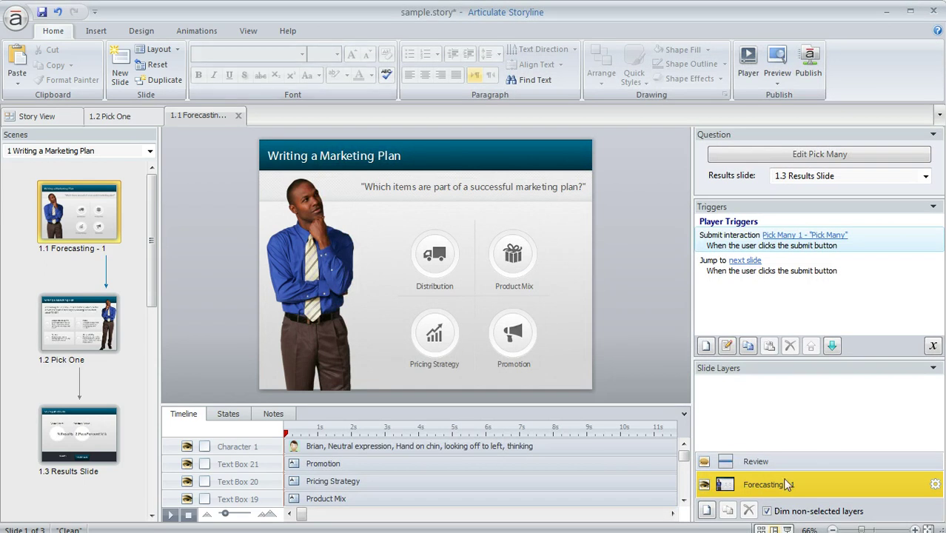
Step: Open the Forecasting slide's Review layer with its 'review text' caption for editing
click(810, 462)
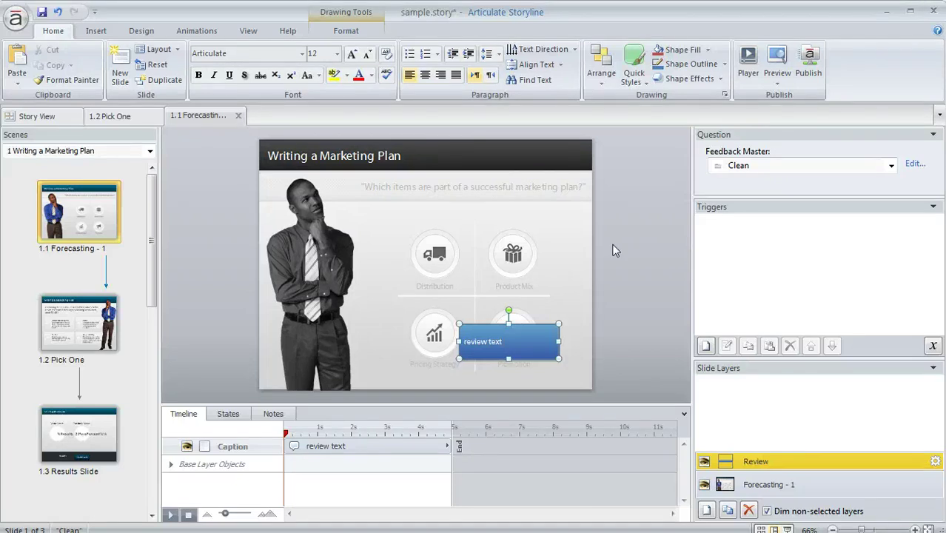
click(248, 35)
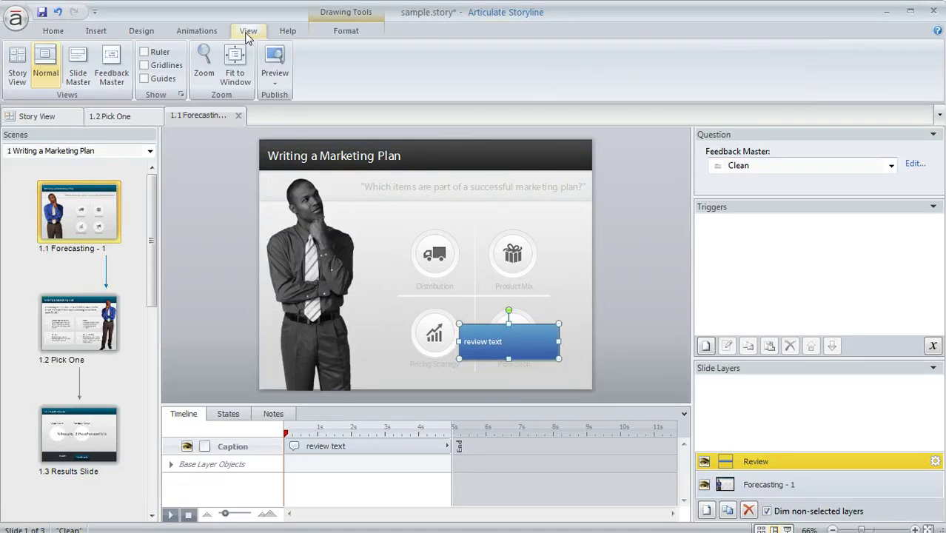
Step: In the Feedback Master, move the Review Feedback placeholder from the lower right to the top centre
click(111, 74)
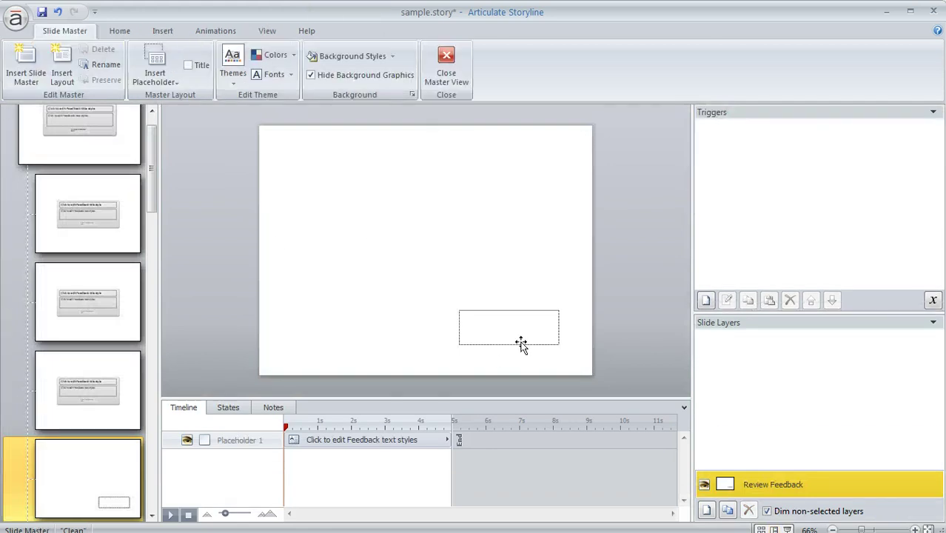
click(544, 311)
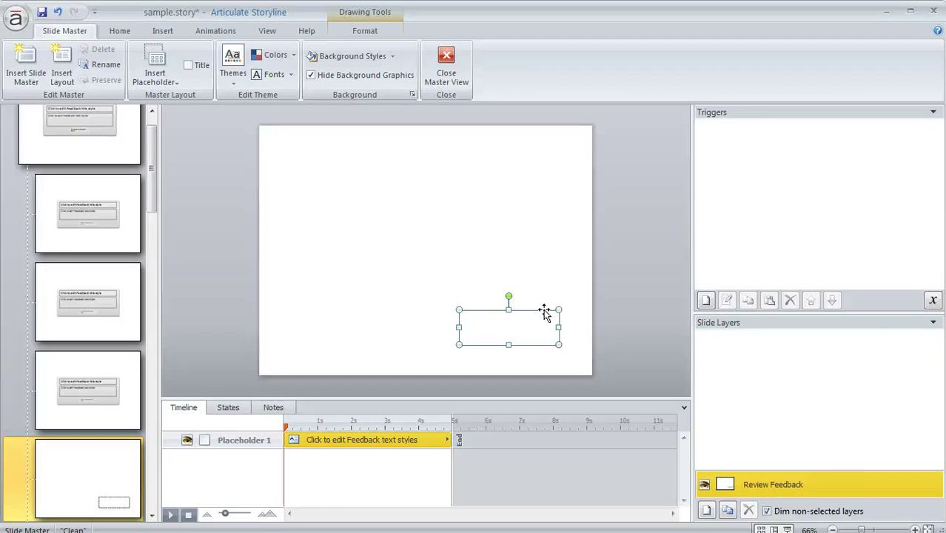
drag(544, 311, 488, 146)
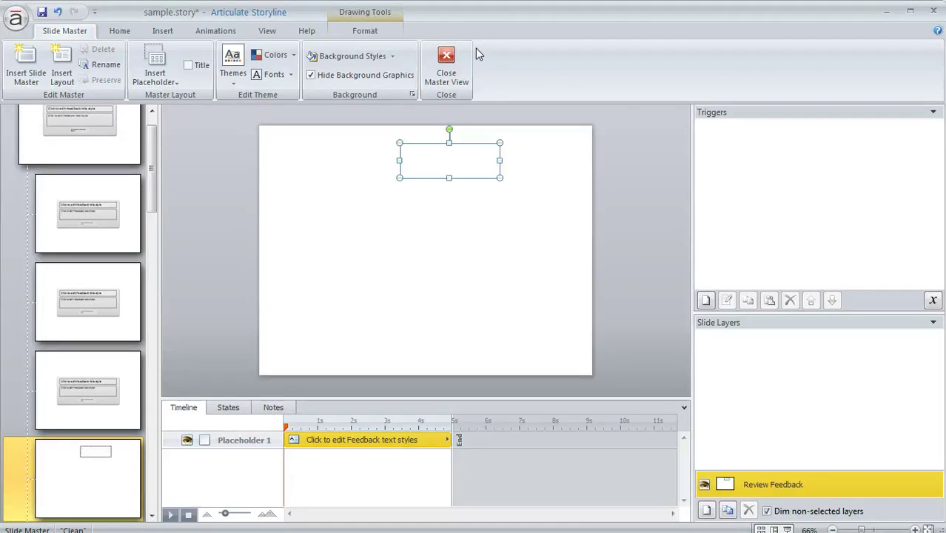
Step: Back on the slide, change the caption to 'review text content', move it down-right, and hide it
click(446, 68)
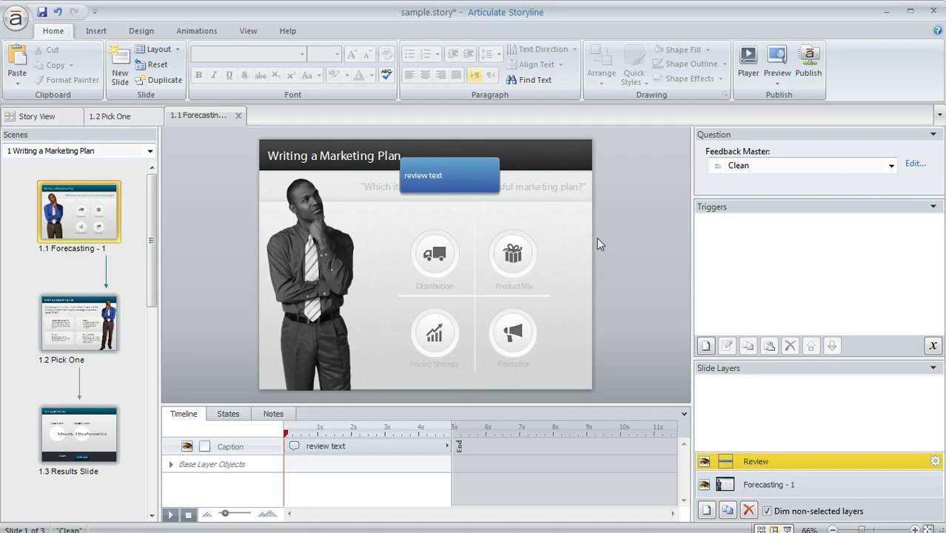
click(474, 176)
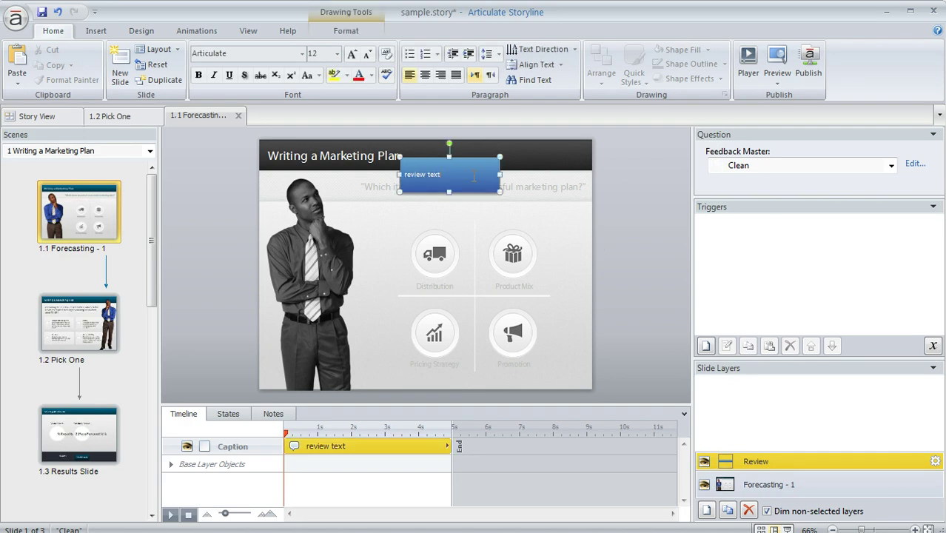
text(conte)
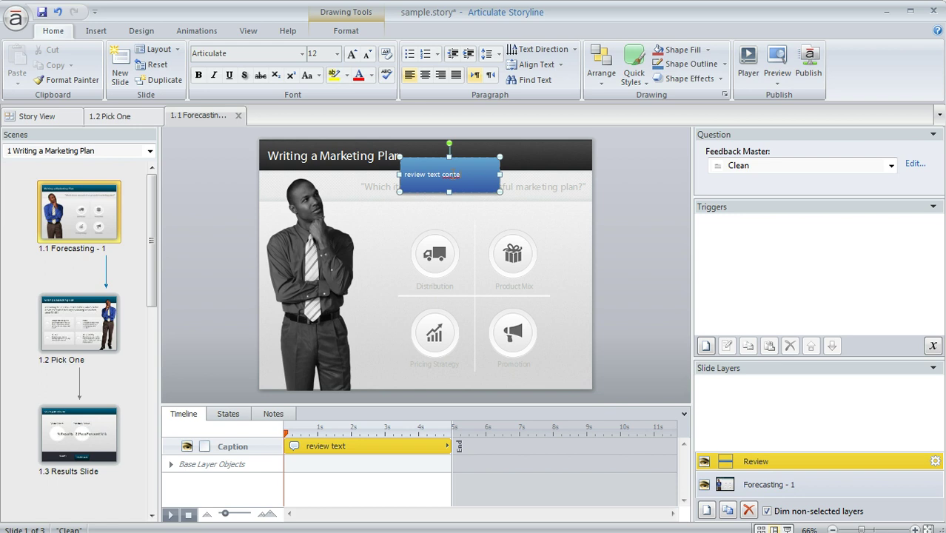
text(nt)
drag(465, 165, 514, 209)
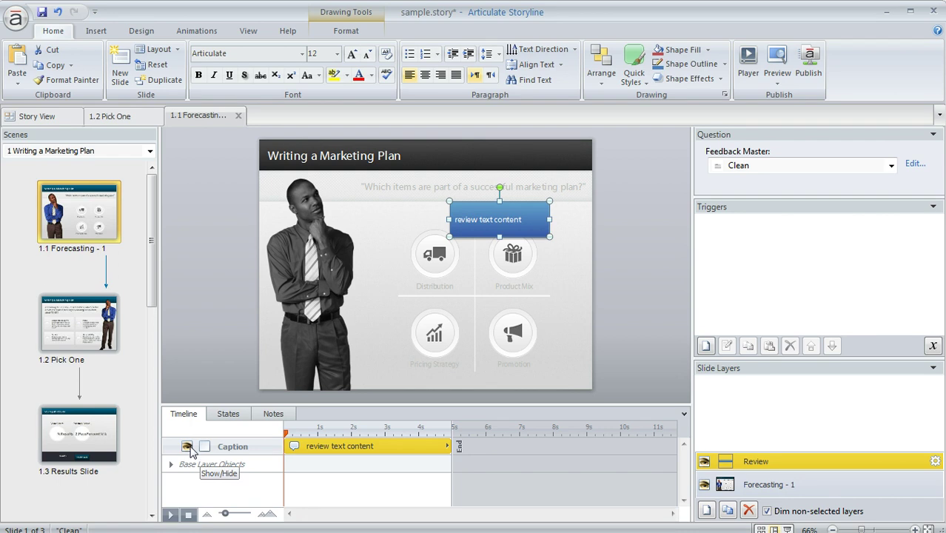
click(188, 448)
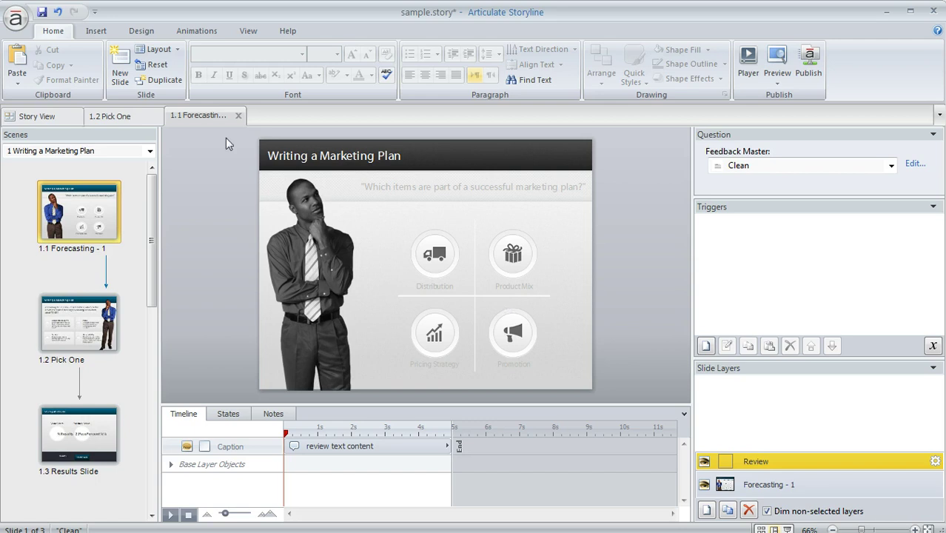
Step: Paste the white 'Watch the video…' text panel onto the Review layer and hide Character 1 on the base layer
click(92, 34)
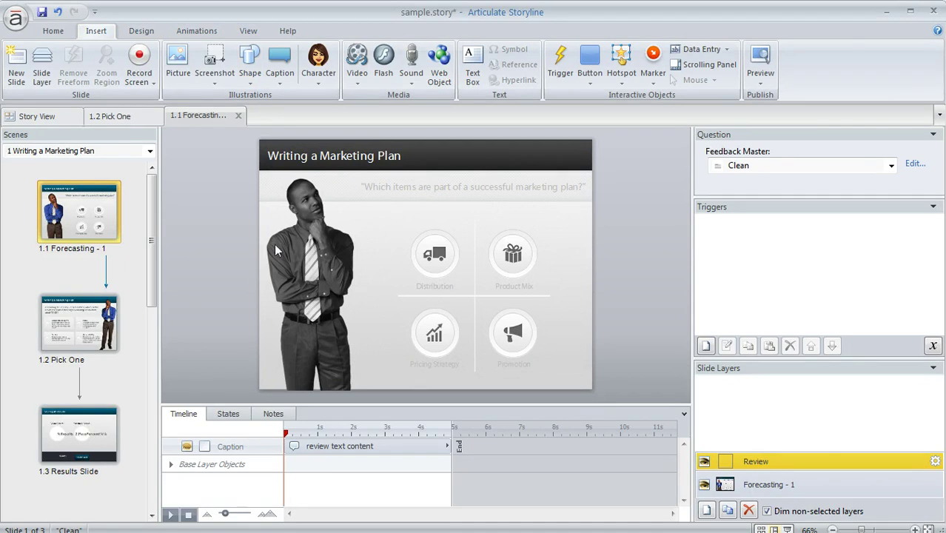
key(ctrl+v)
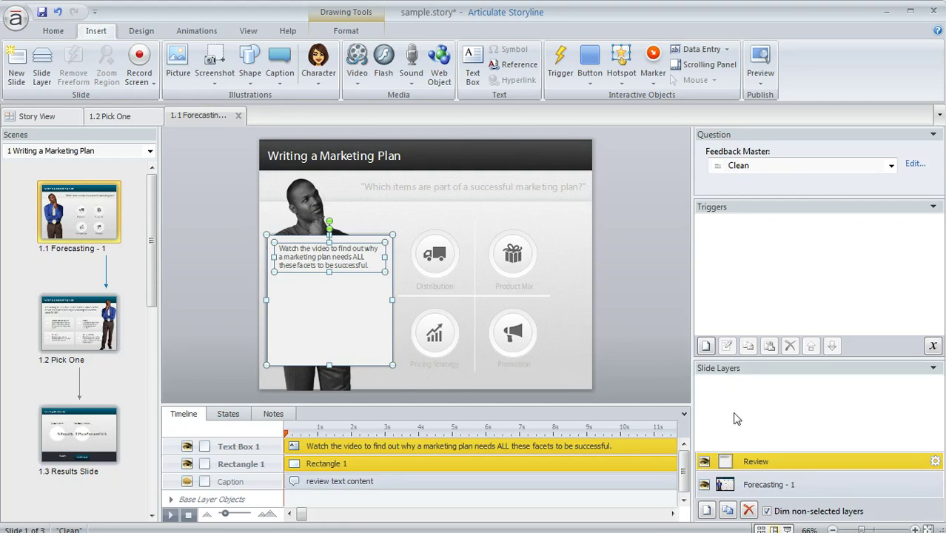
click(684, 501)
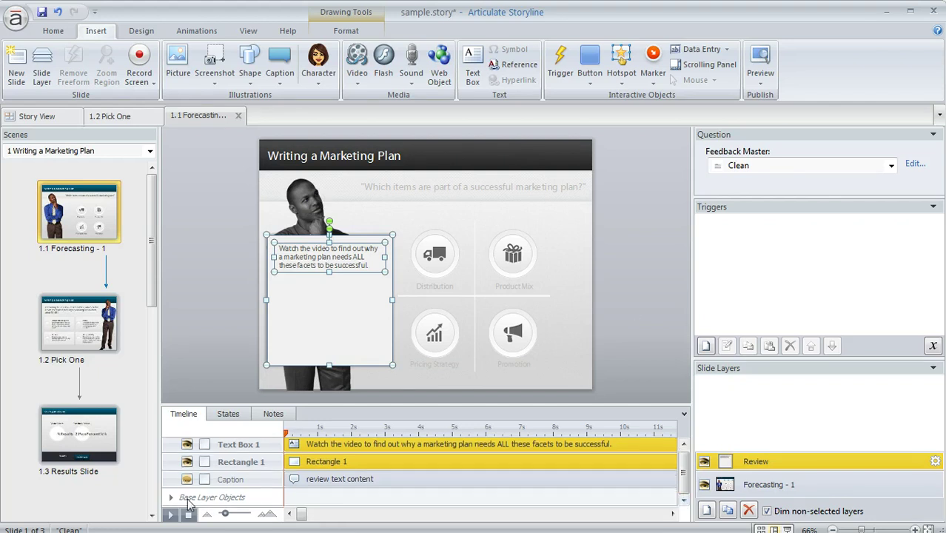
click(171, 497)
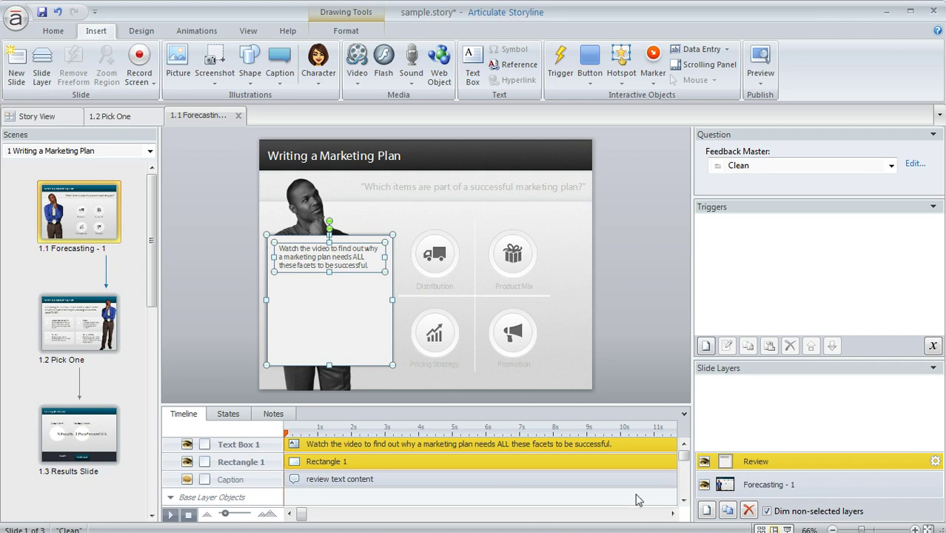
click(684, 501)
click(684, 501)
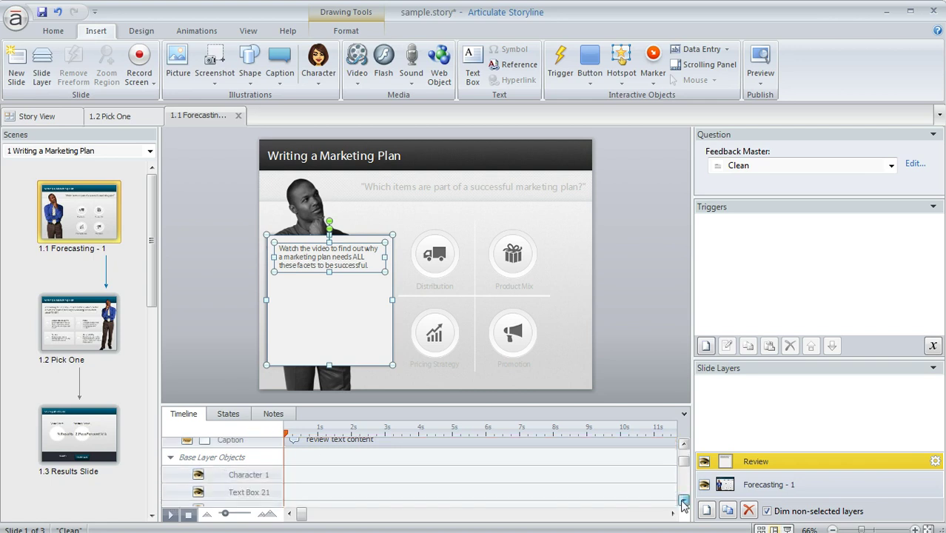
click(199, 474)
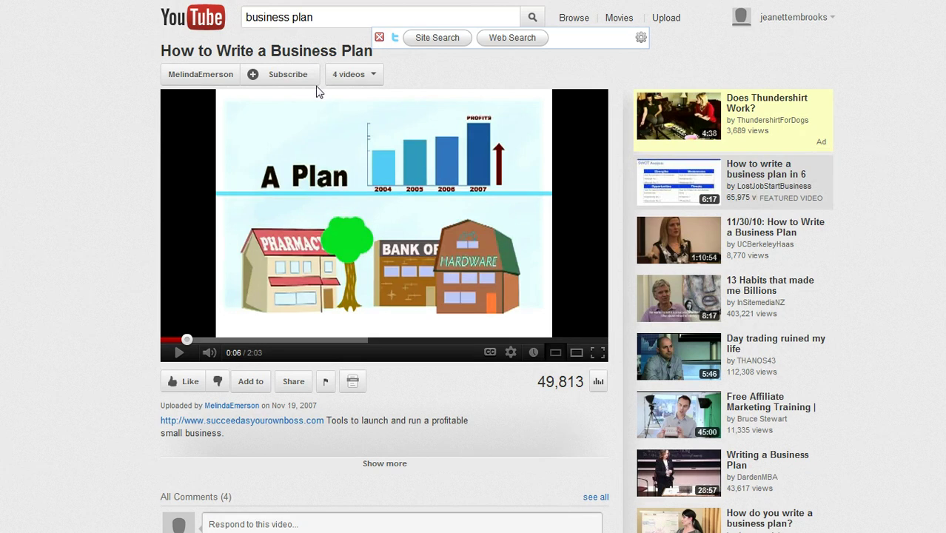
Step: Copy the YouTube embed code for 'How to Write a Business Plan' and return to Storyline
click(294, 384)
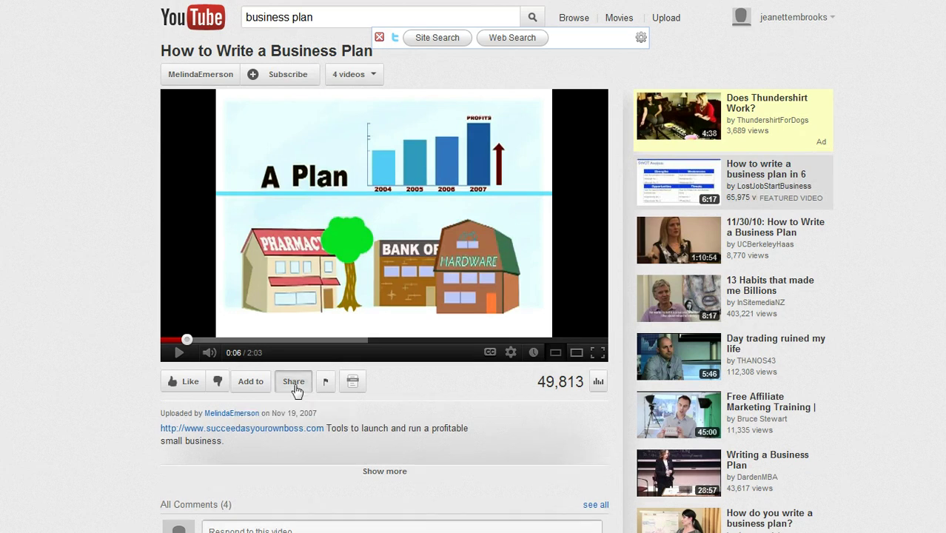
click(400, 433)
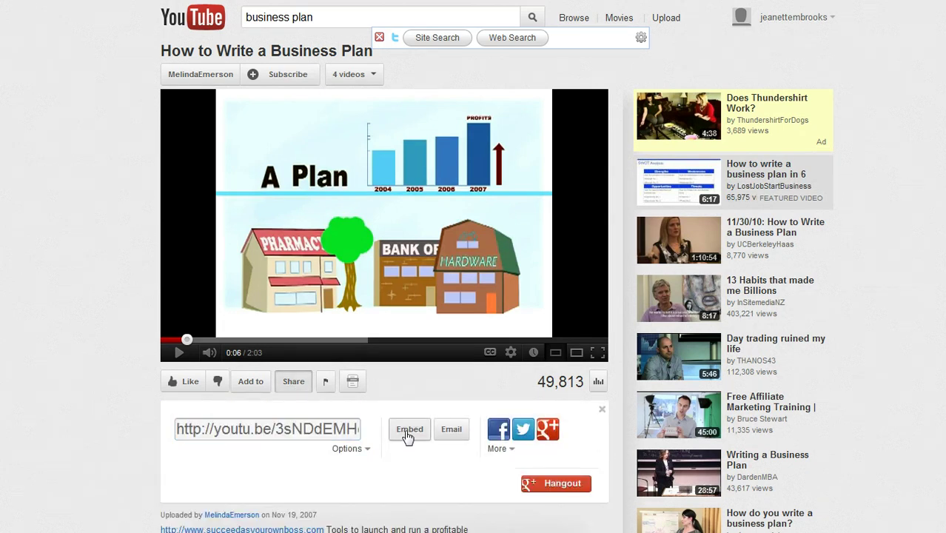
click(407, 431)
key(ctrl+c)
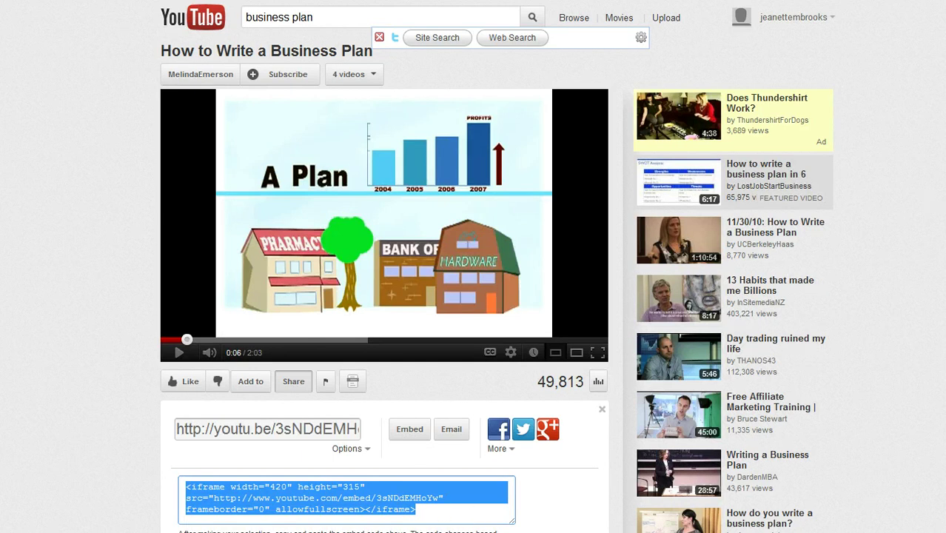
key(alt+Tab)
click(646, 303)
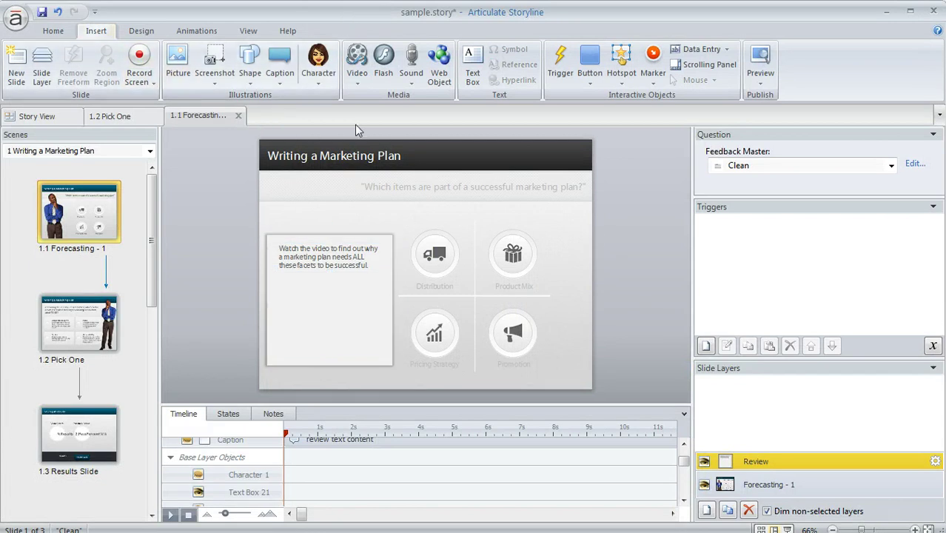
Step: Insert the YouTube video onto the Review layer using Video from Website with the pasted embed code
click(358, 74)
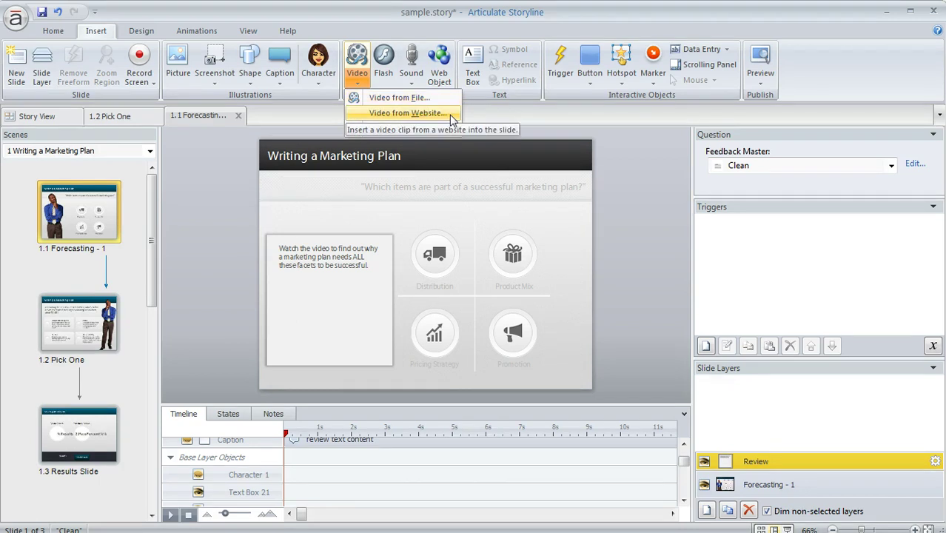
click(407, 113)
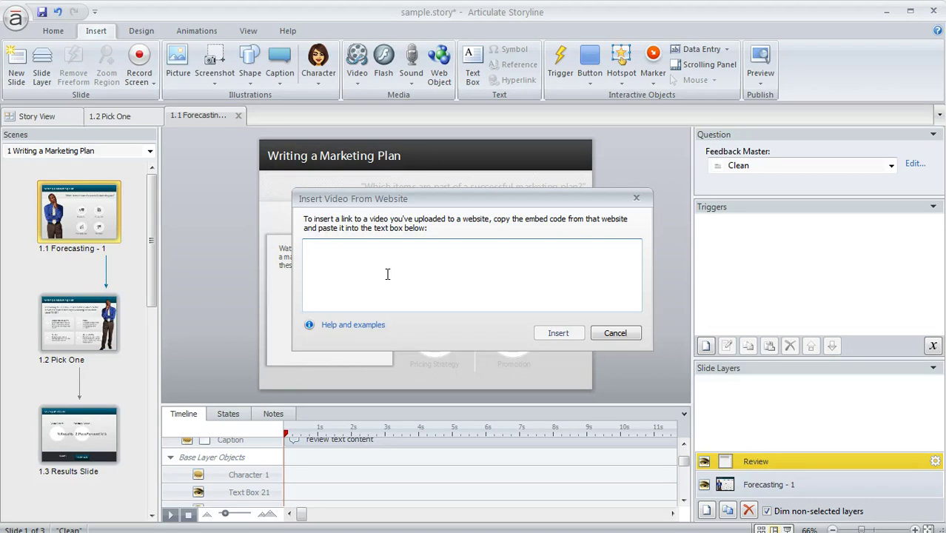
key(ctrl+v)
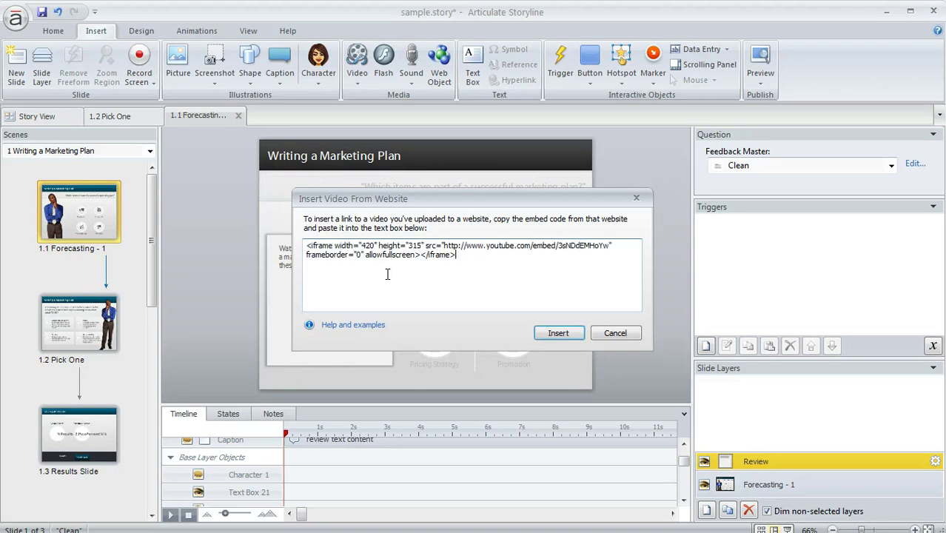
click(567, 333)
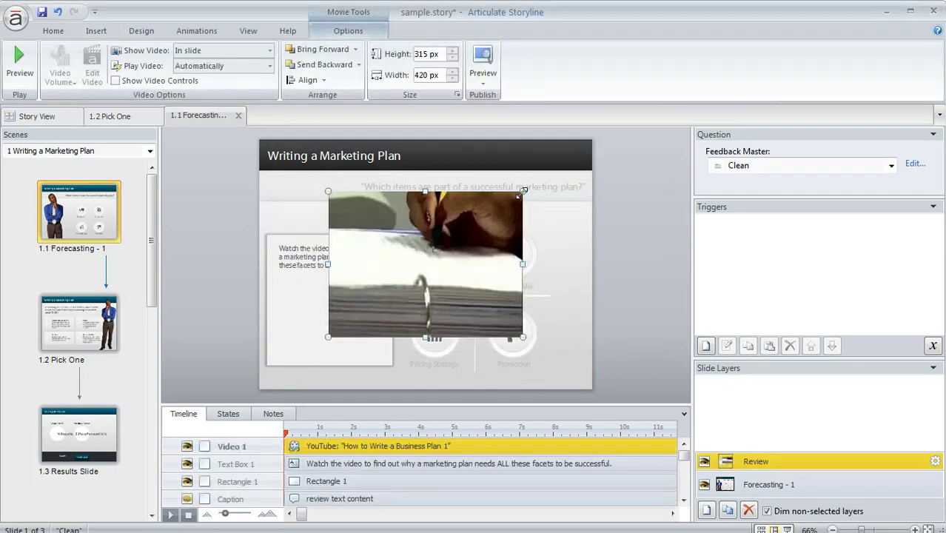
Step: Shrink the video to 165×124 px, show its video controls, and place it below the panel text
drag(522, 191, 334, 296)
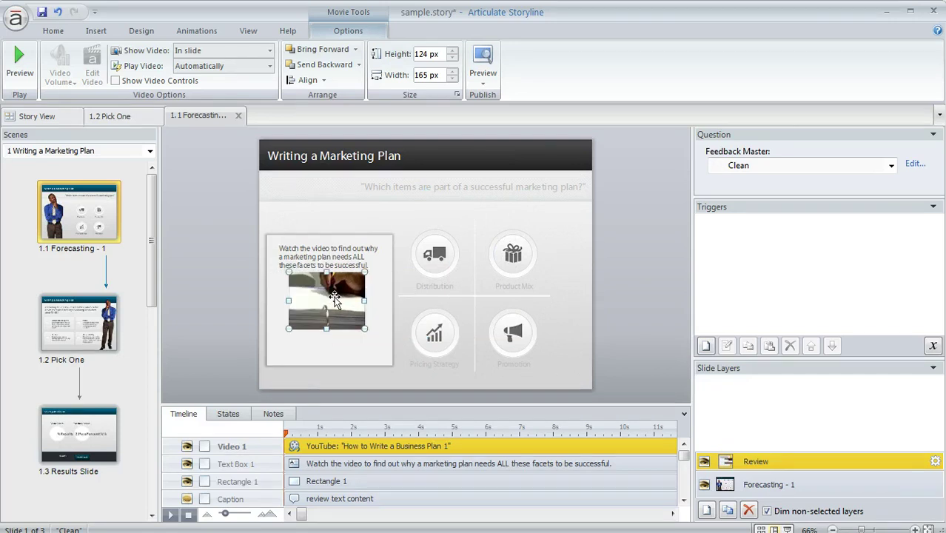
click(114, 81)
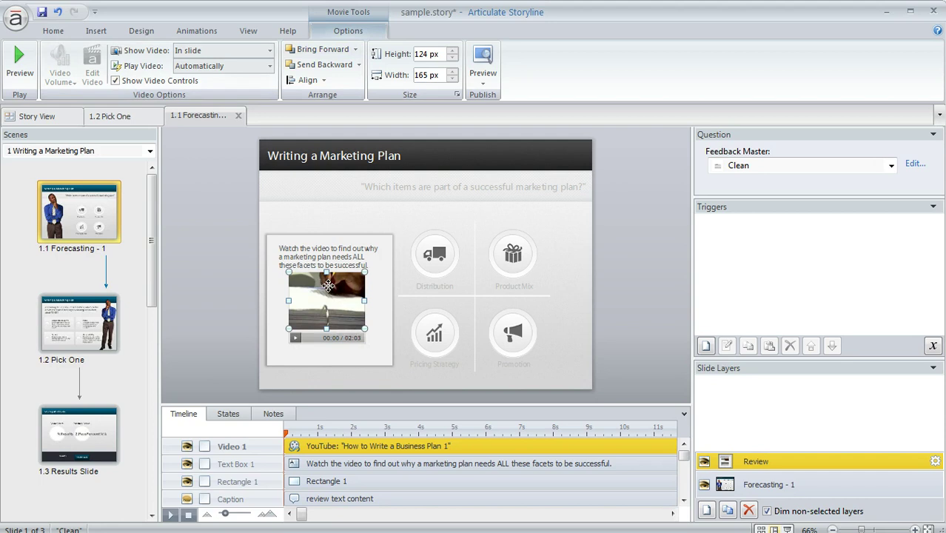
mouse_move(329, 289)
mouse_down()
mouse_move(323, 299)
mouse_move(331, 296)
mouse_up()
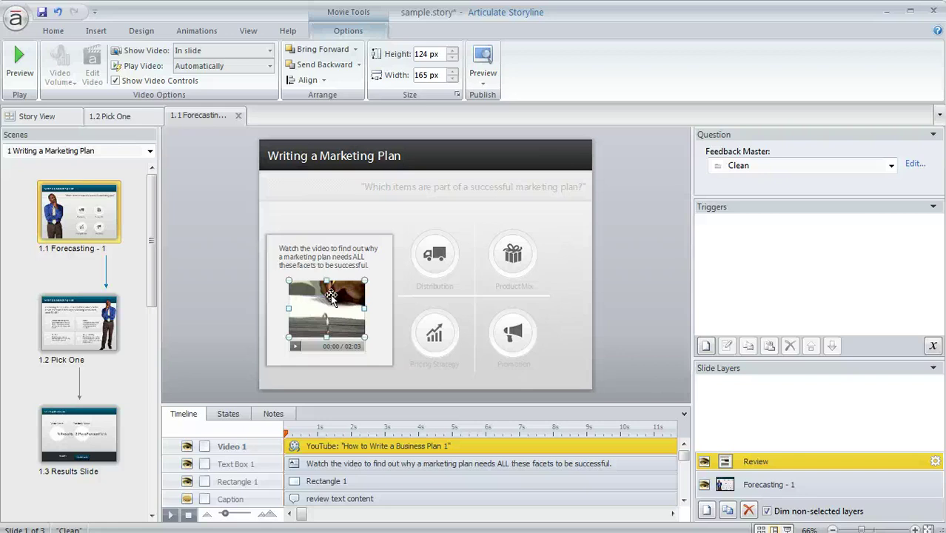
Step: Keep 'Allow user to review quiz' enabled on the 1.3 Results Slide, then preview the course
click(99, 439)
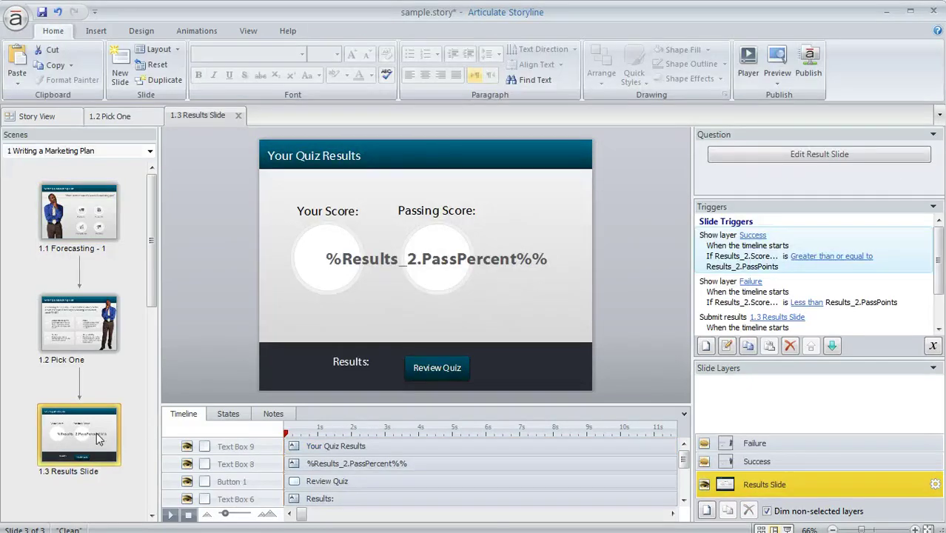
click(756, 162)
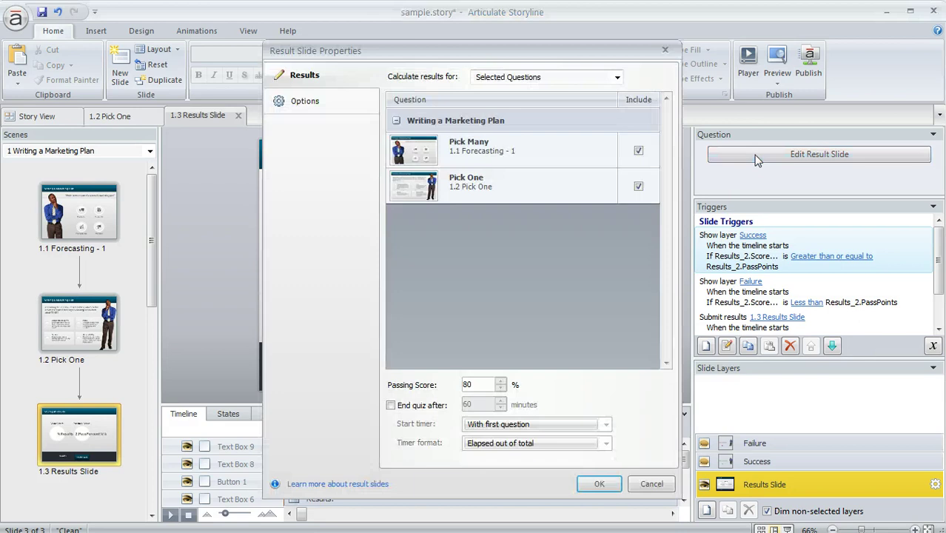
click(322, 109)
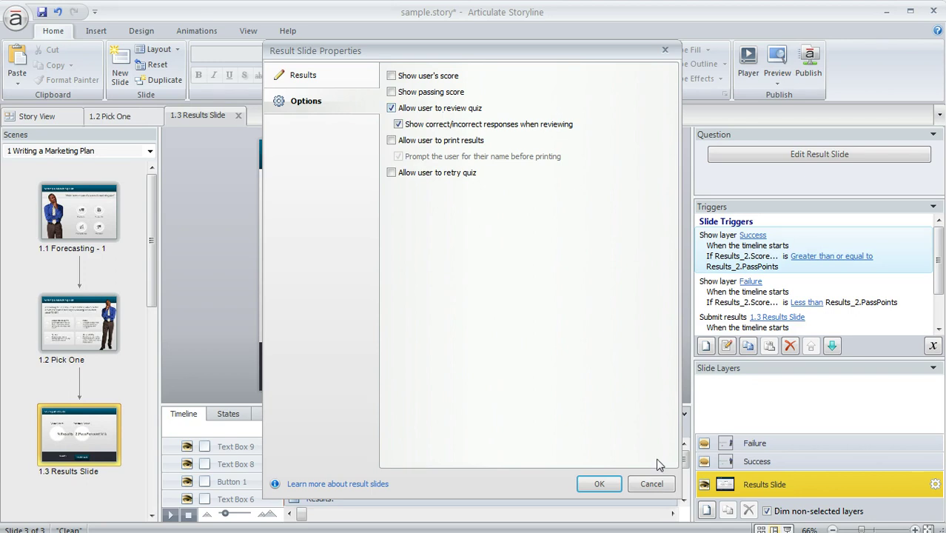
click(601, 484)
click(777, 61)
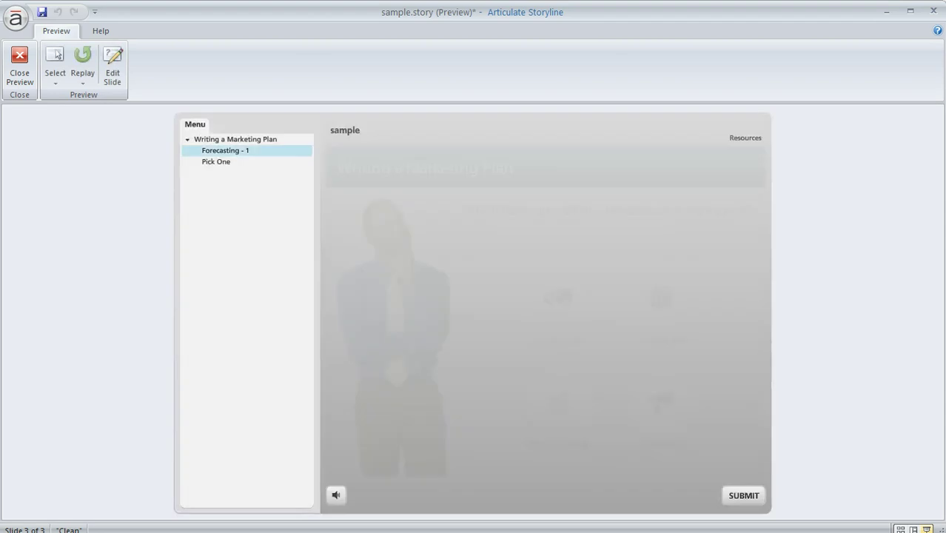
Step: Answer Distribution and Corporate integrity, submit both, and review the quiz from the results slide
click(574, 303)
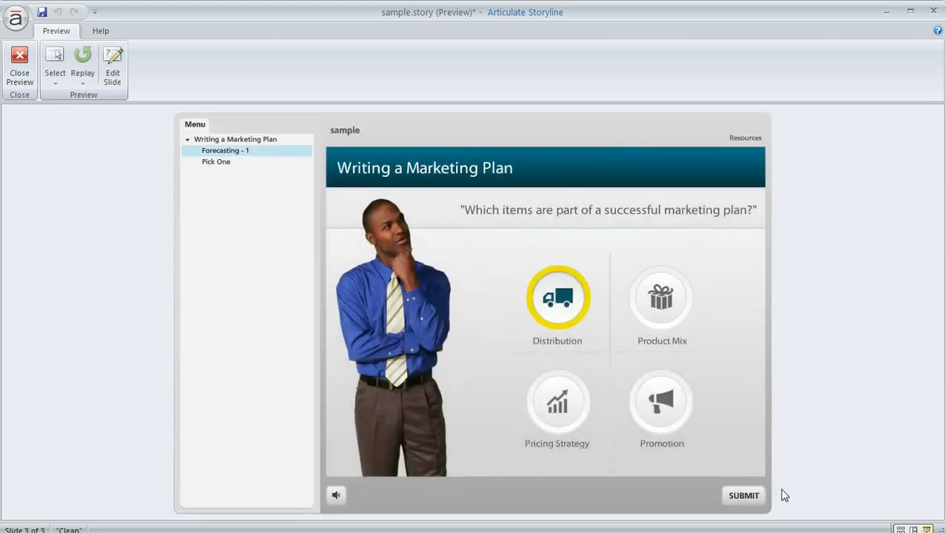
click(744, 496)
click(357, 311)
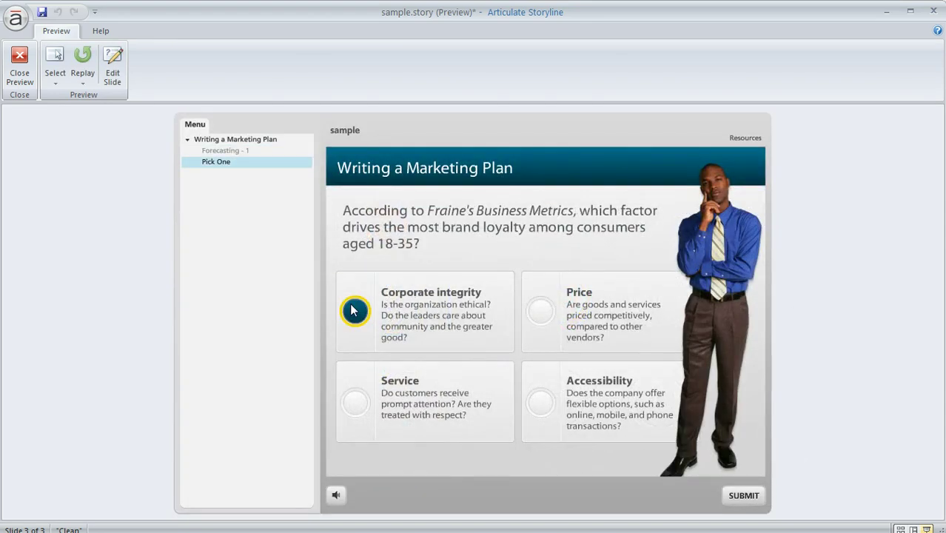
click(759, 496)
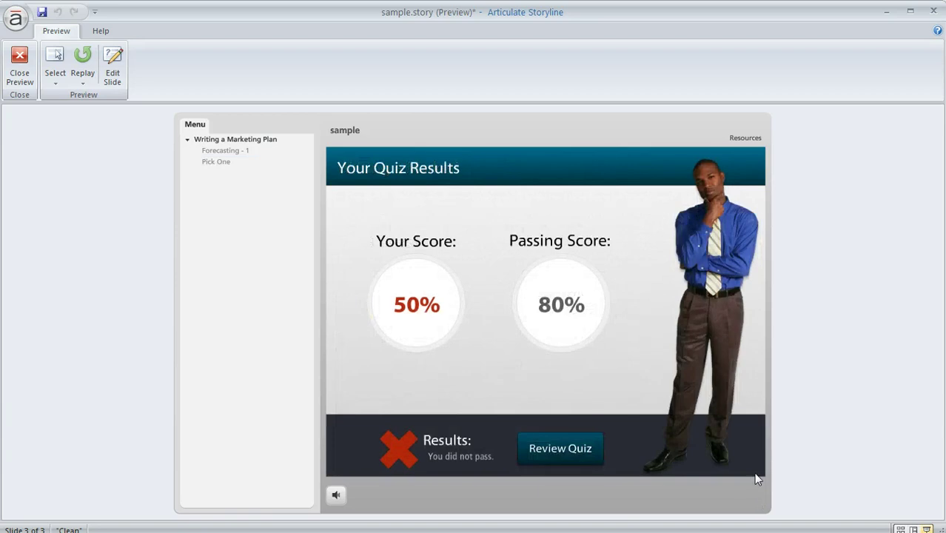
click(595, 461)
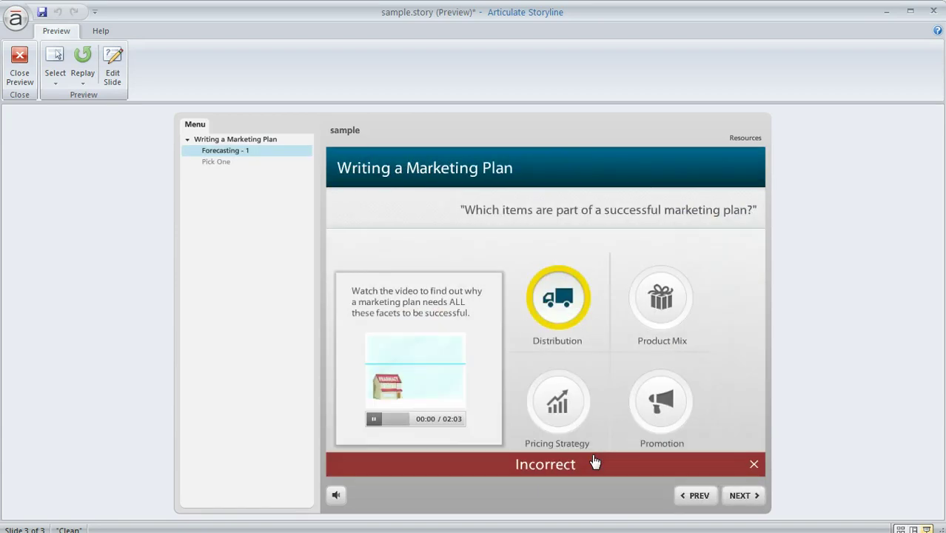